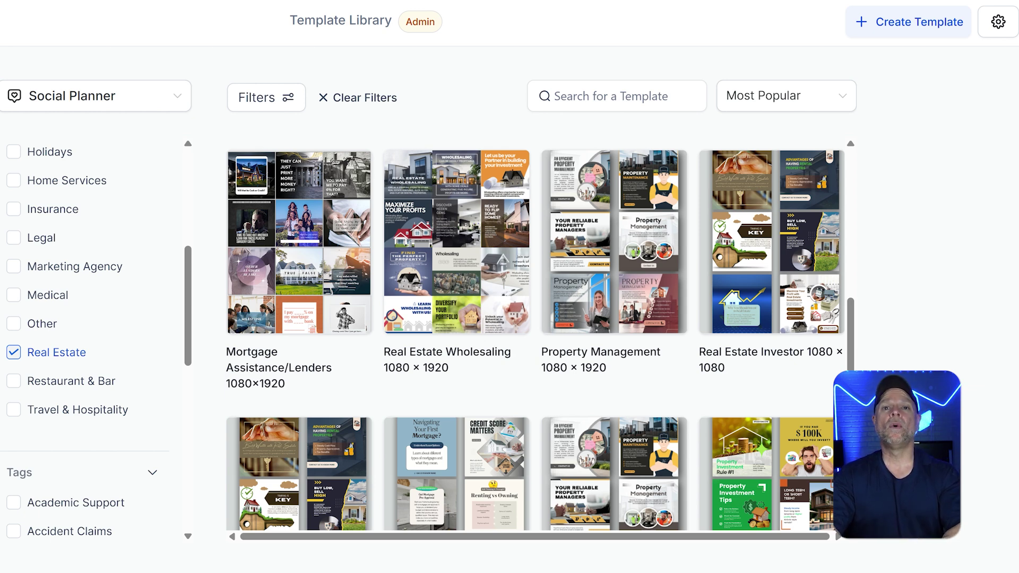
scroll(56, 318, "up", 5)
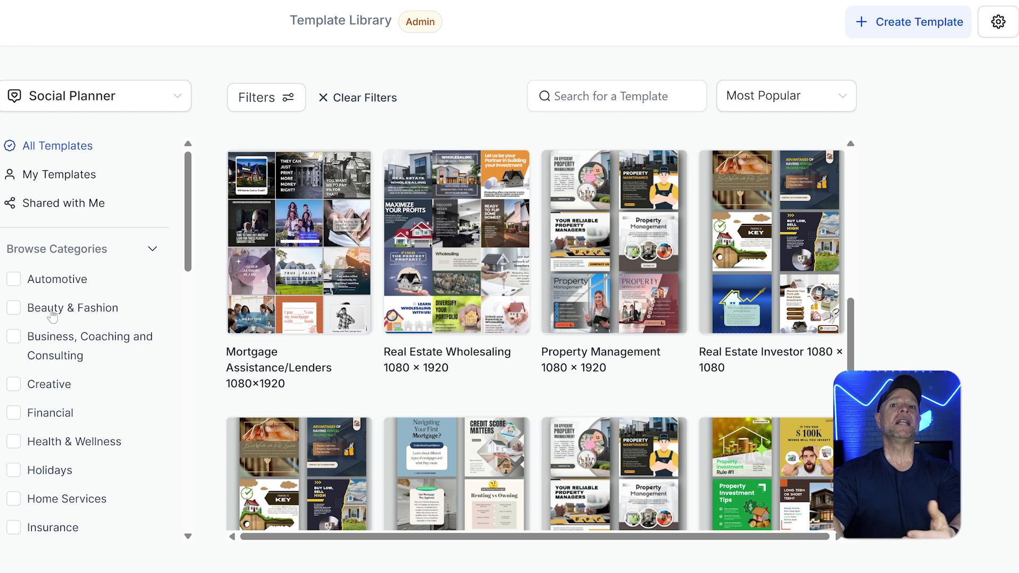
scroll(52, 316, "down", 7)
scroll(52, 317, "up", 8)
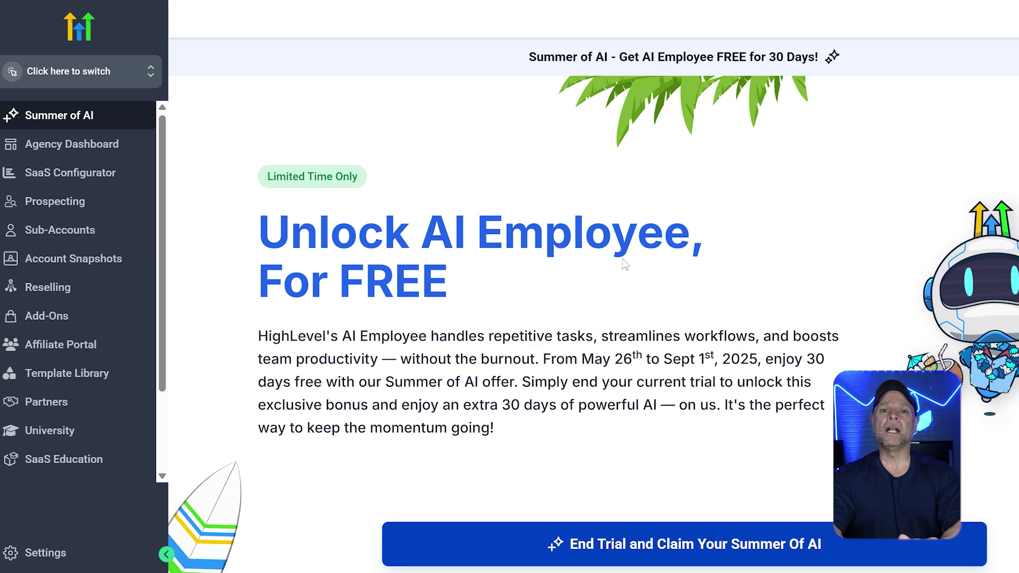
Switch to the Productive Road sub-account and open its Marketing Social Planner.
left_click(59, 72)
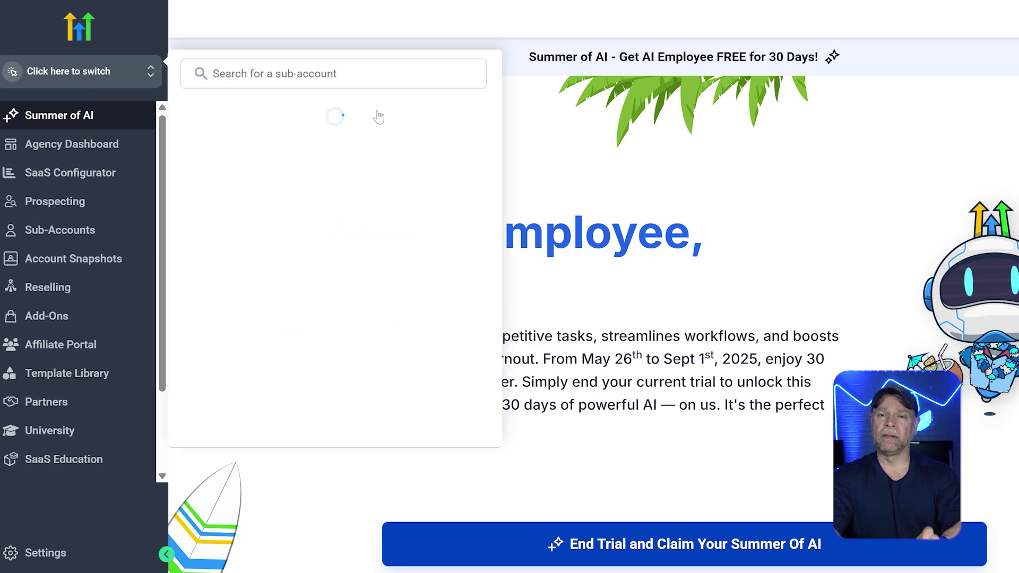
left_click(361, 167)
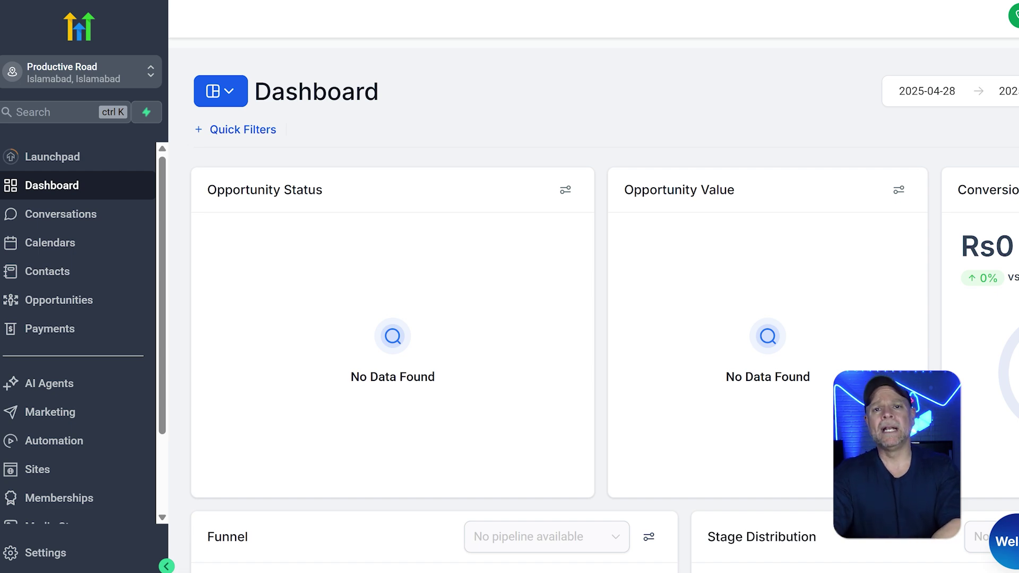
scroll(559, 208, "down", 3)
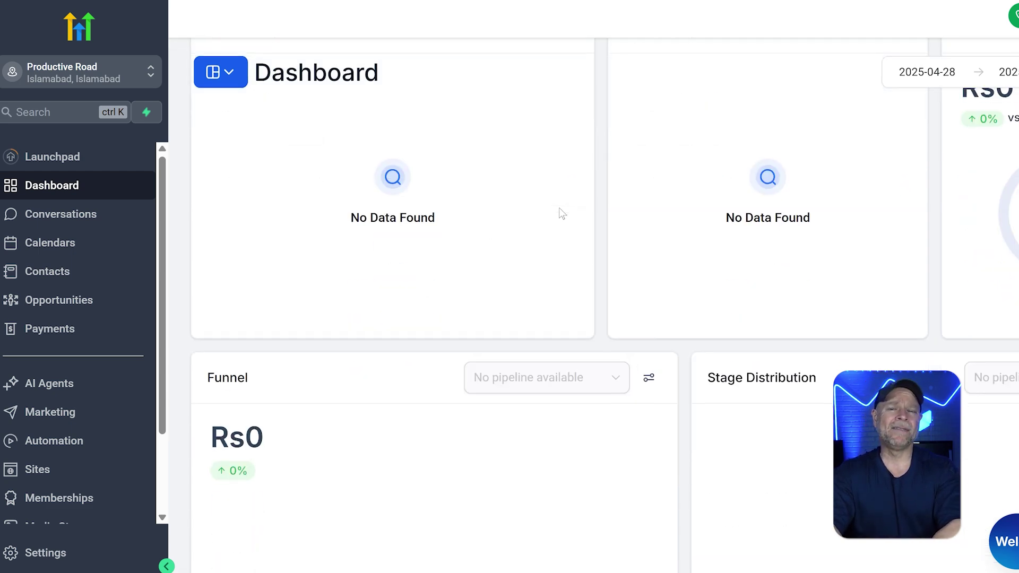
left_click(65, 416)
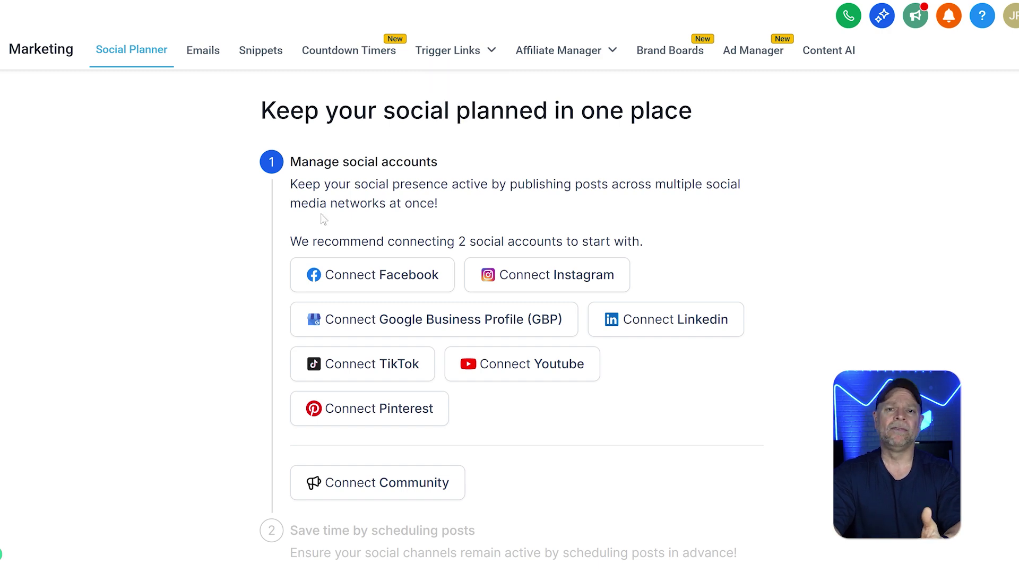
Start connecting Facebook to the Social Planner and authorize LeadConnector's requested access to the account.
left_click(360, 290)
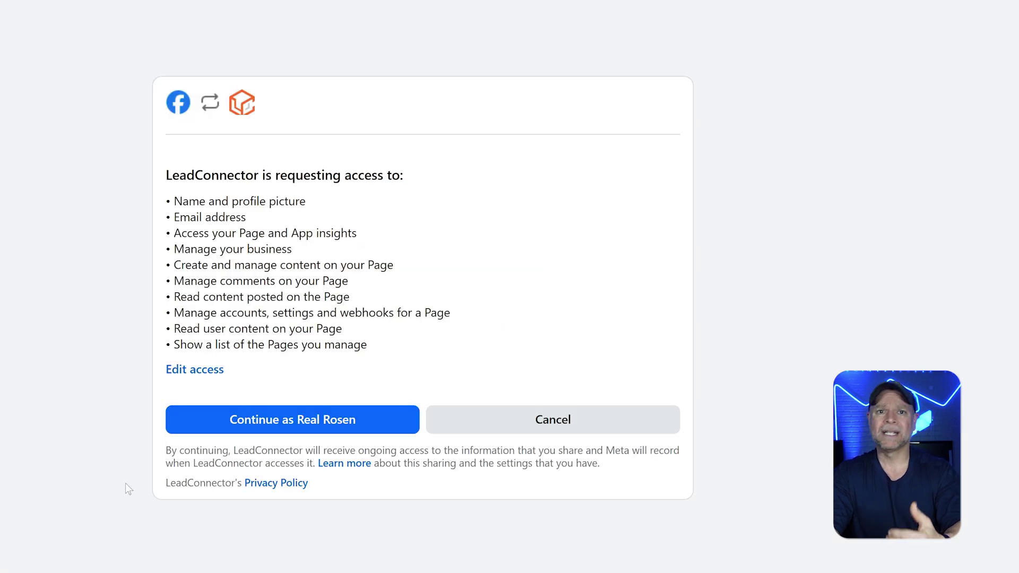
left_click(301, 430)
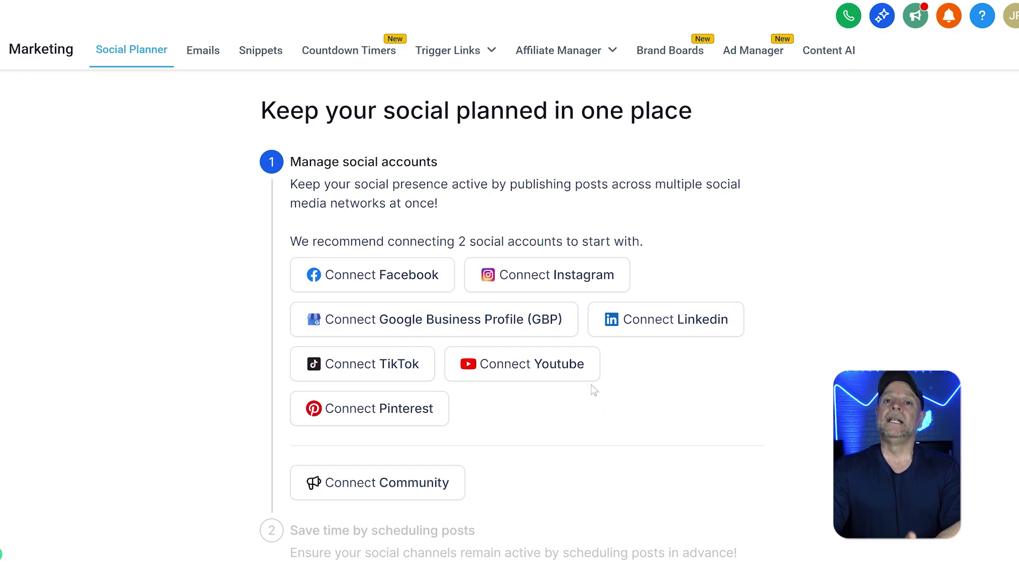
Connect the craftaert YouTube channel to the Social Planner, granting LeadConnector all requested Google account permissions.
left_click(587, 366)
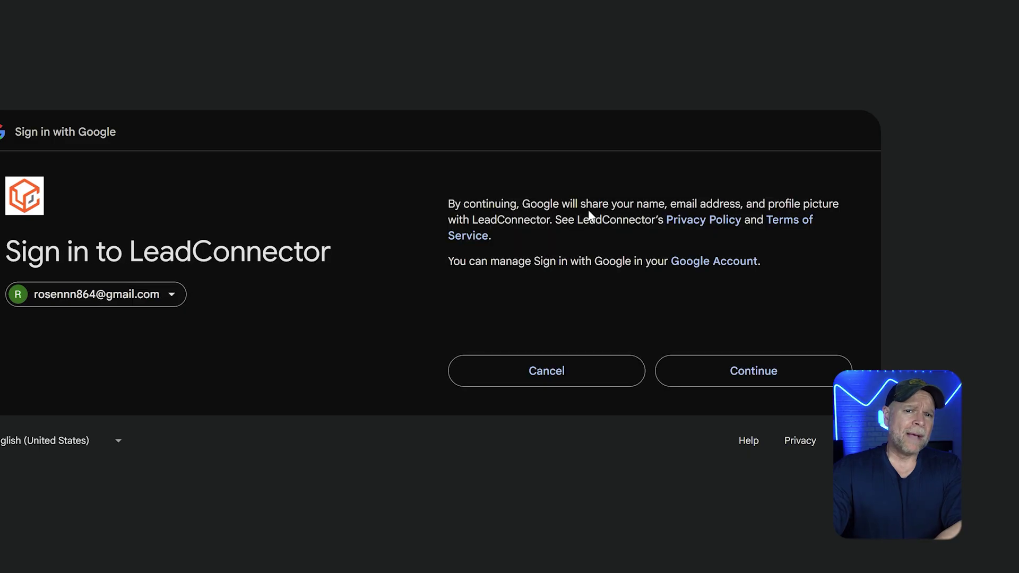
left_click(763, 377)
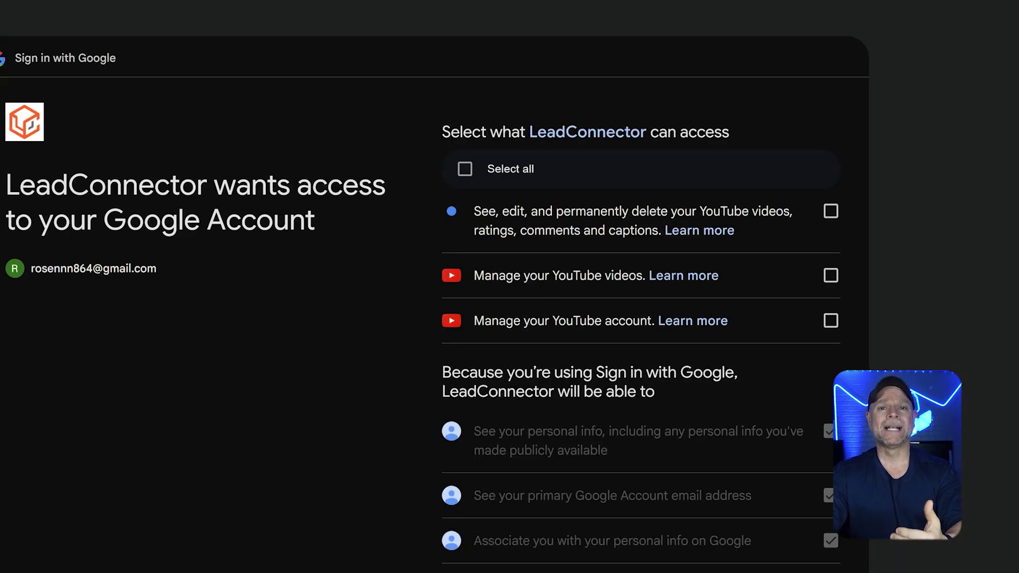
left_click(510, 168)
scroll(566, 275, "down", 6)
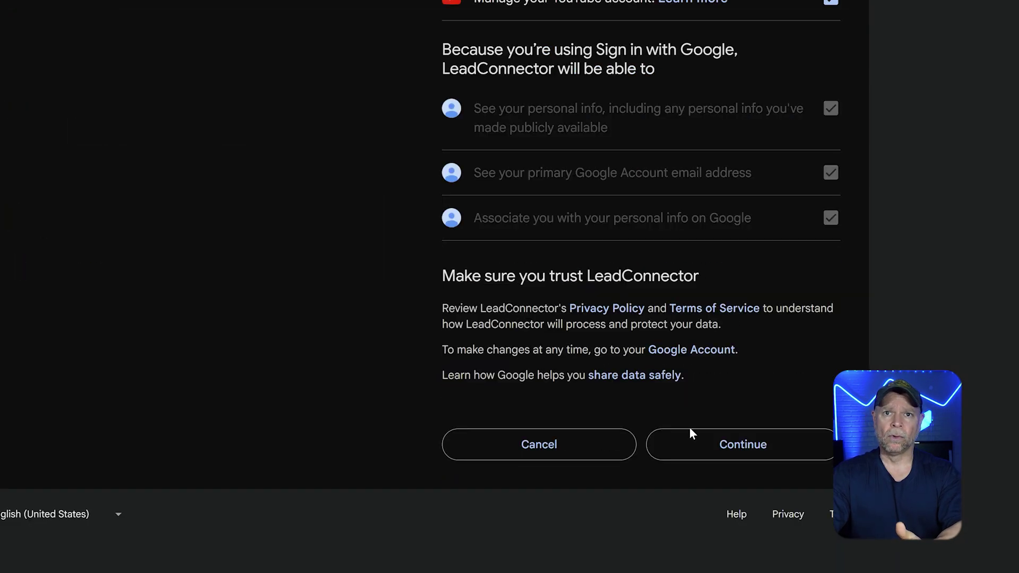
left_click(721, 455)
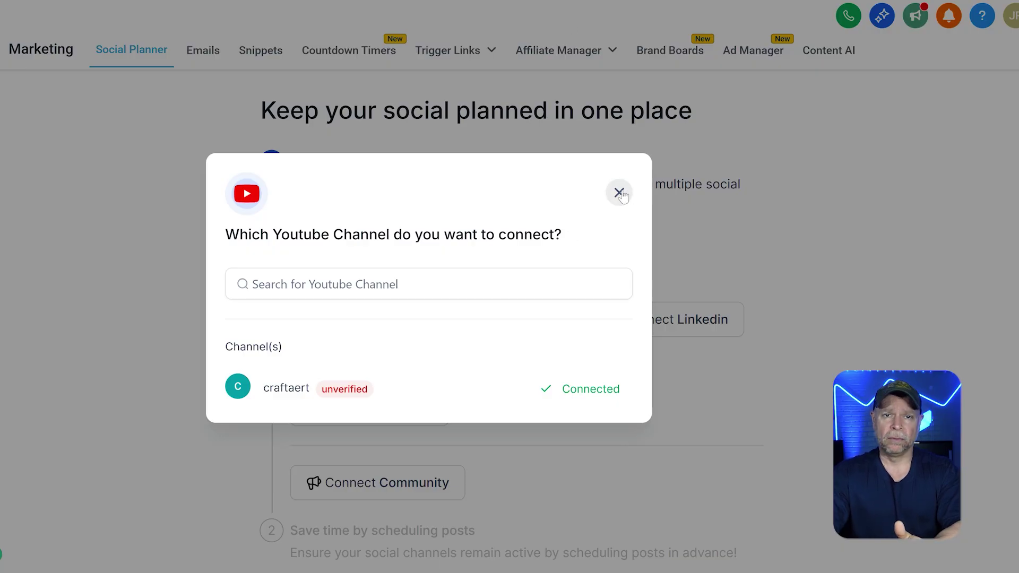
left_click(620, 193)
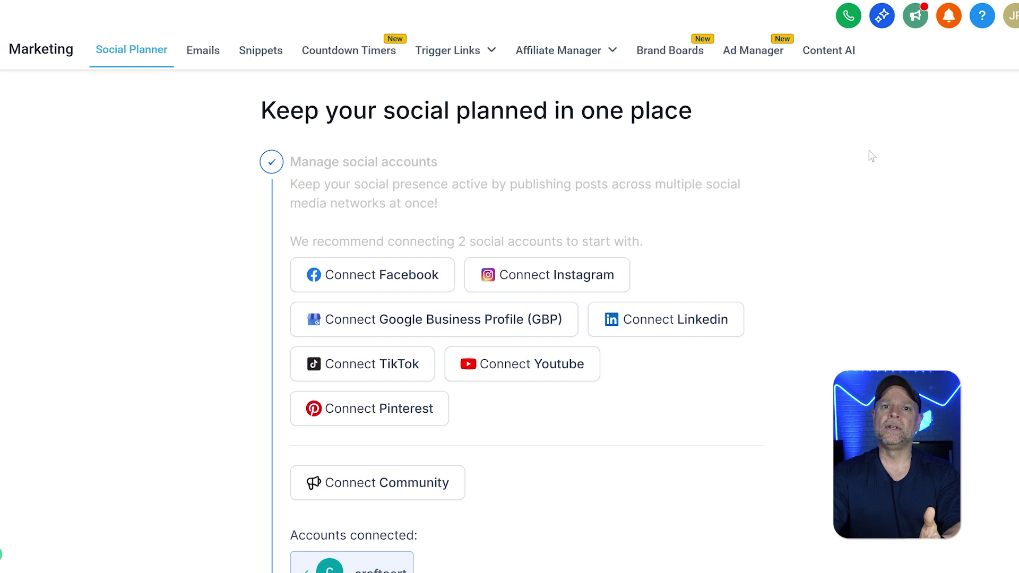
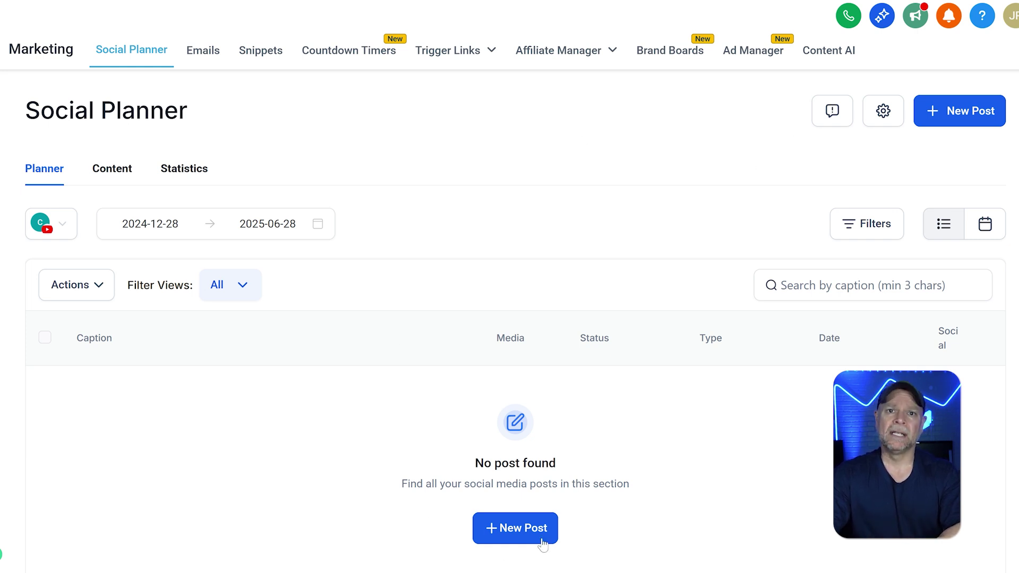
Create a new social post and choose the craftaert YouTube channel as the account to post to.
left_click(540, 534)
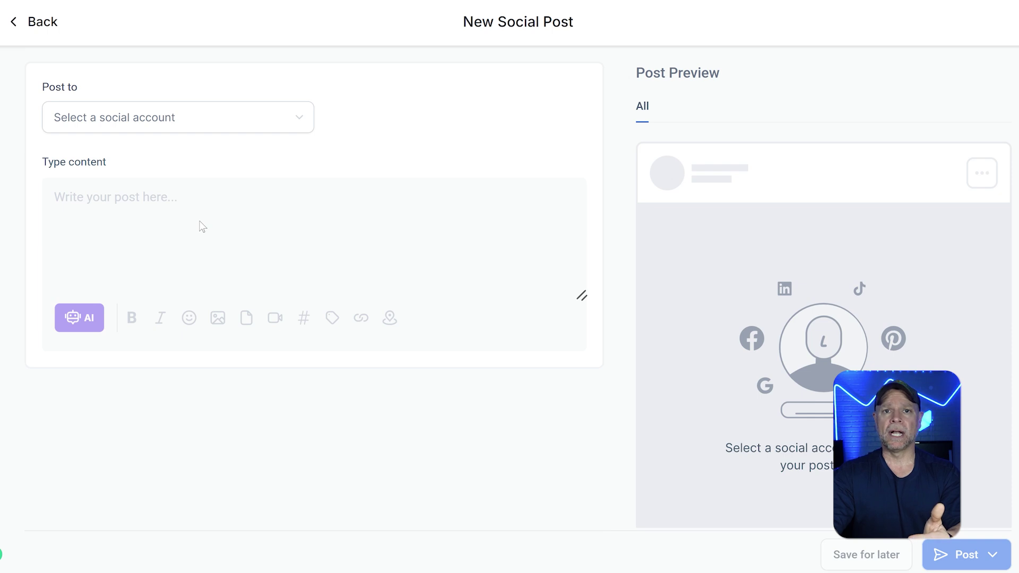
left_click(223, 116)
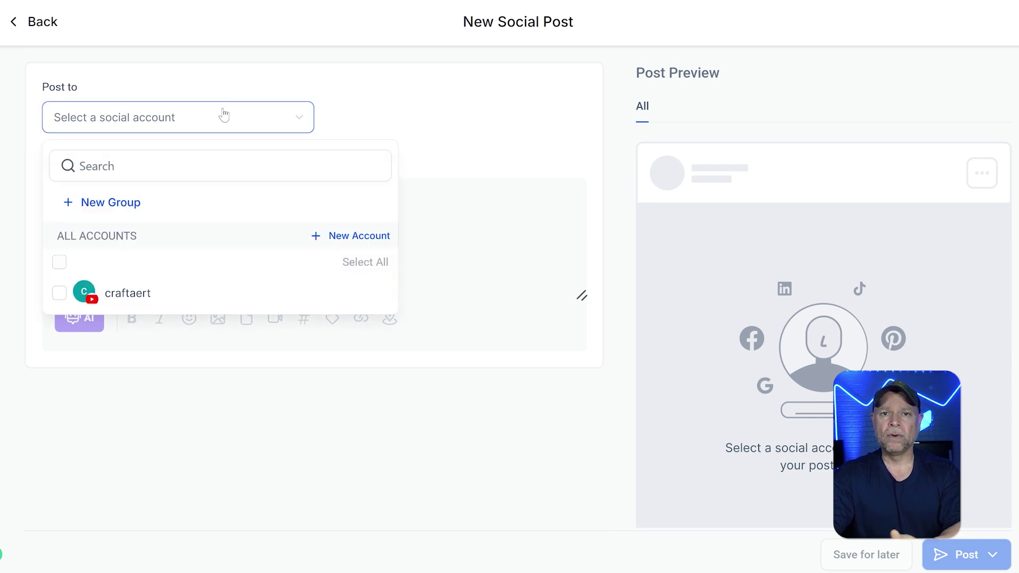
left_click(185, 292)
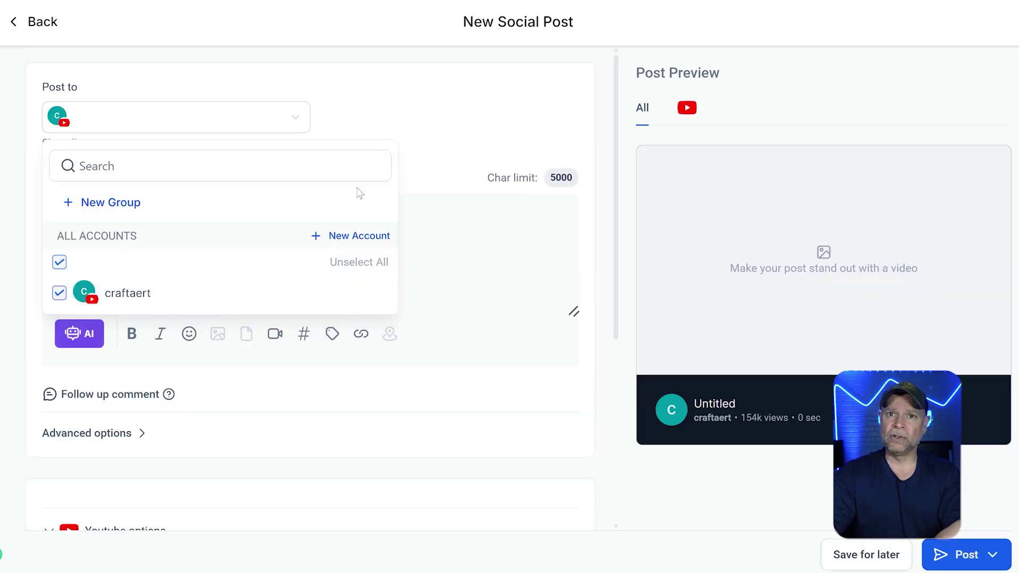
left_click(431, 142)
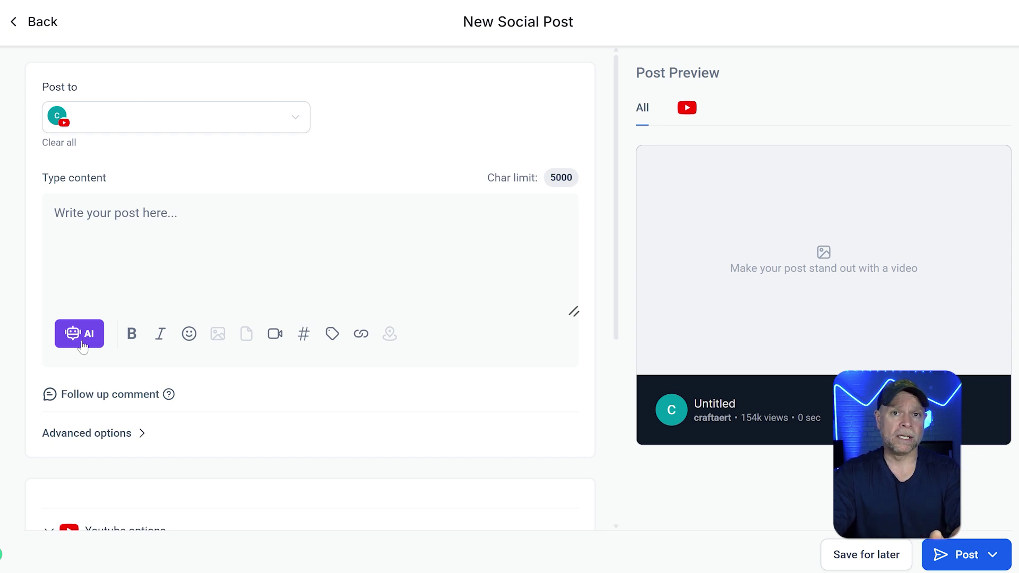
Check where follow-up comments are available, expand the post's advanced options, and examine the category and tags fields.
mouse_move(168, 401)
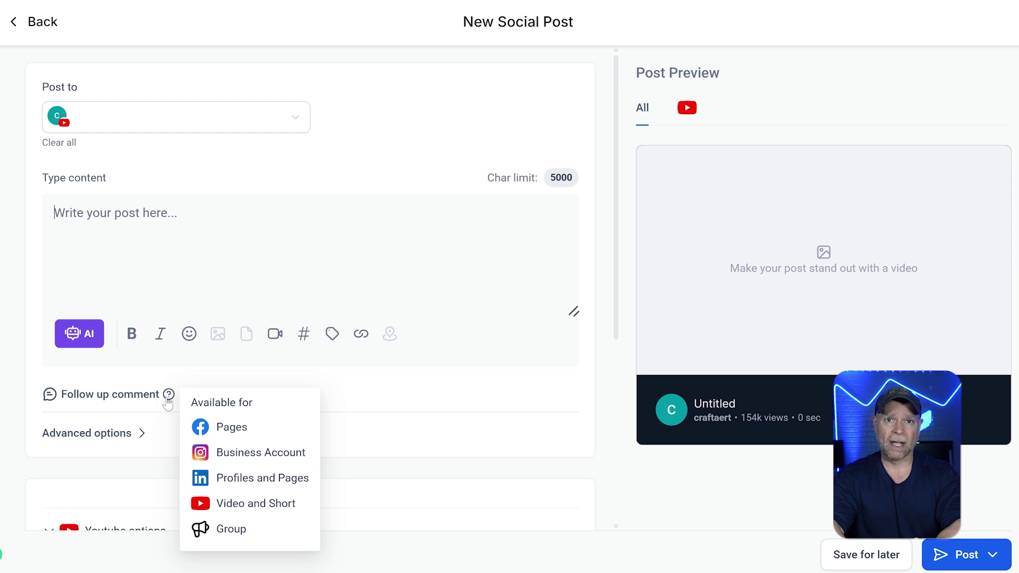
left_click(143, 436)
scroll(318, 395, "down", 5)
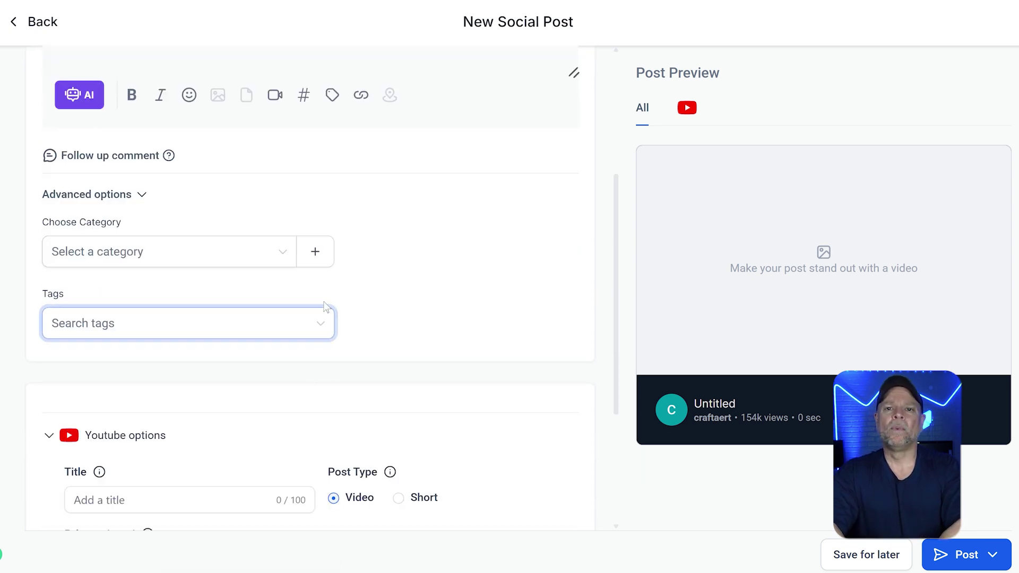
left_click(134, 244)
left_click(312, 335)
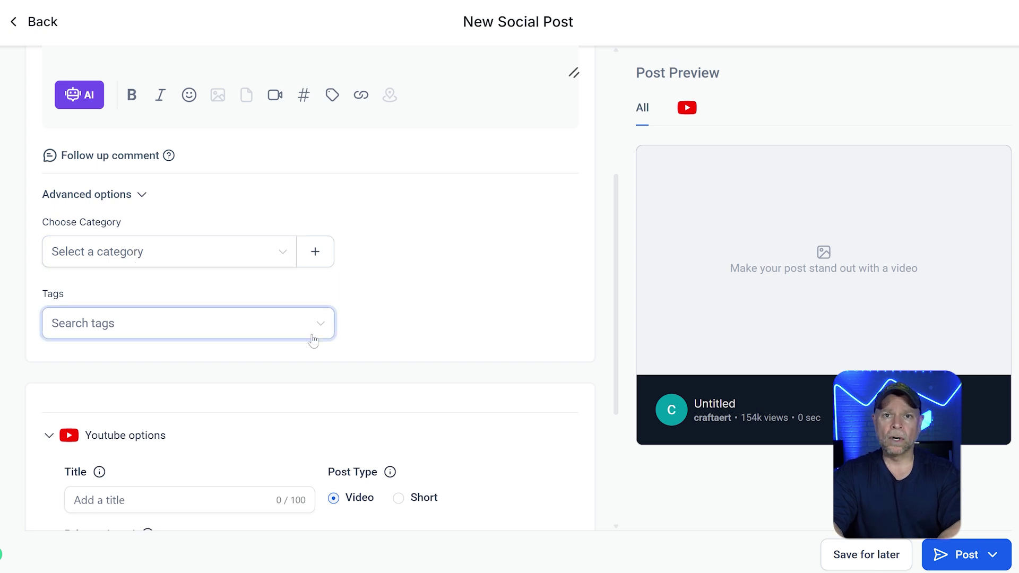
Examine the YouTube options for the post, including the title, post type and privacy level choices.
scroll(241, 318, "down", 1)
scroll(241, 317, "down", 3)
left_click(243, 317)
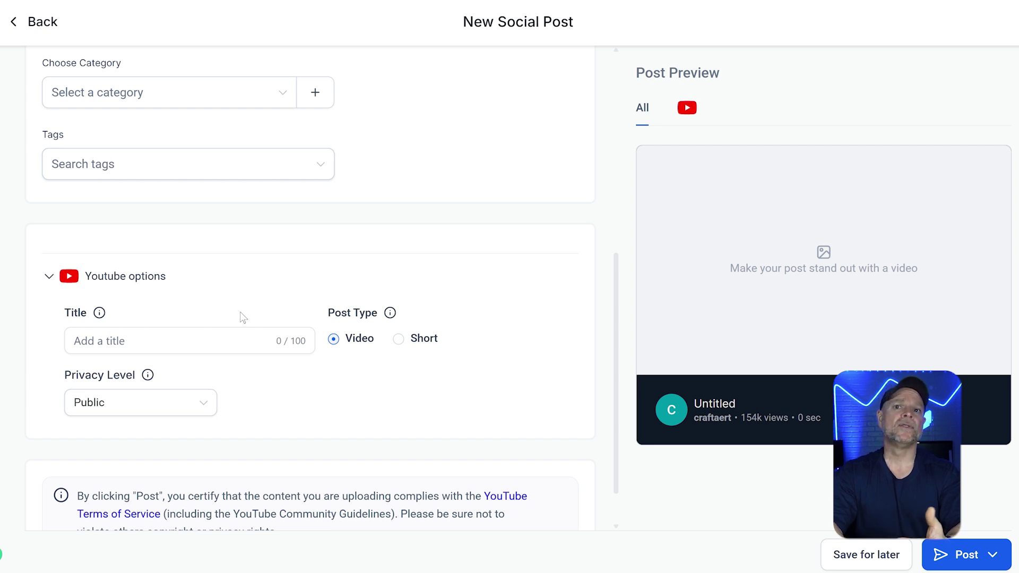
left_click(240, 340)
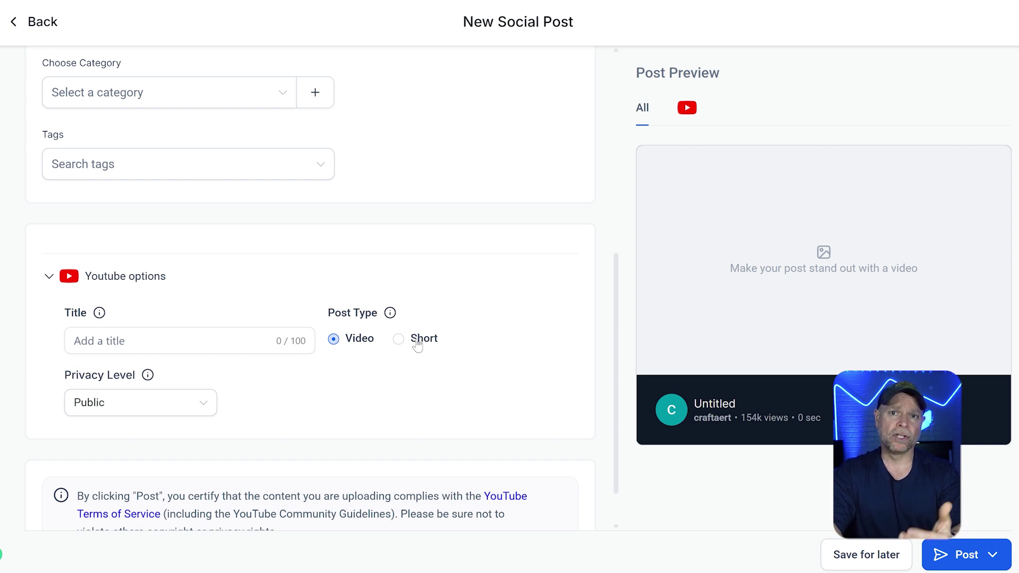
left_click(154, 409)
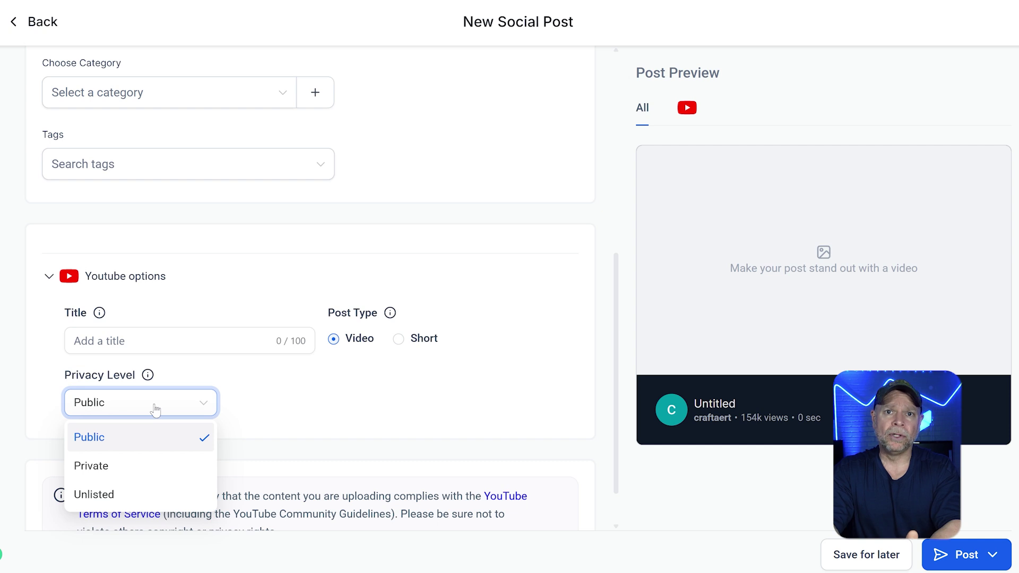
left_click(153, 409)
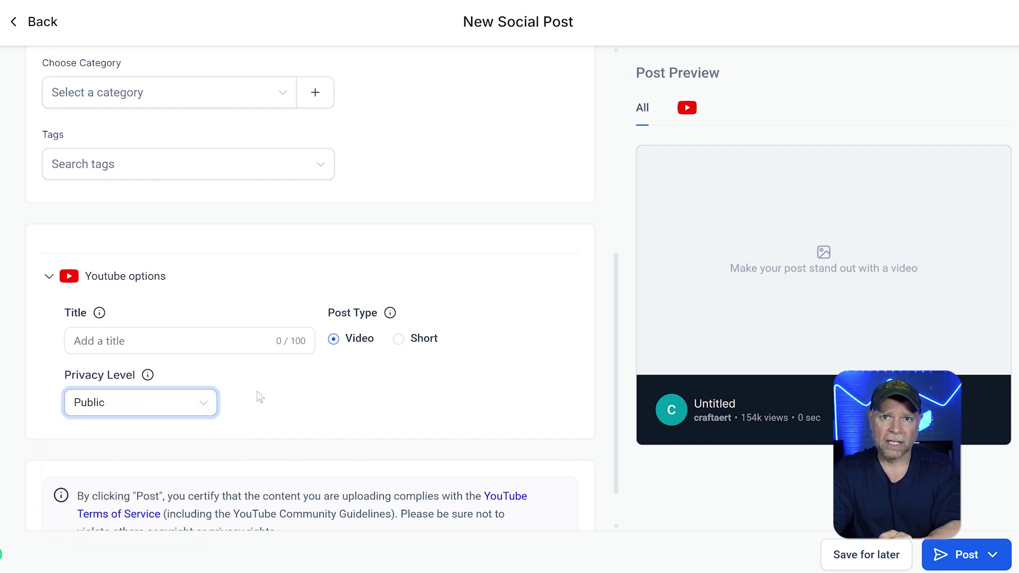
Open the list of publishing and scheduling options for the new post.
scroll(261, 396, "down", 1)
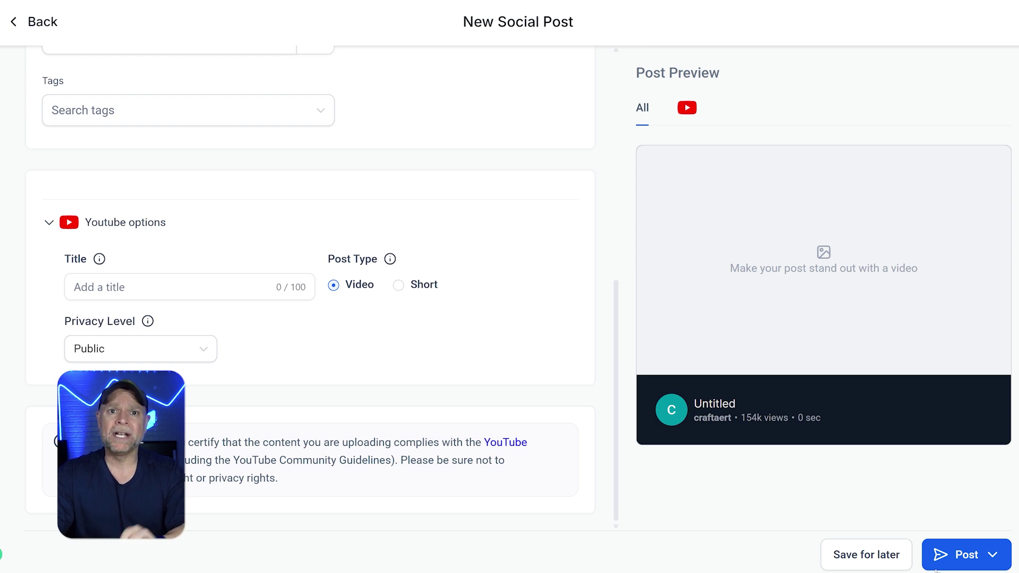
left_click(993, 557)
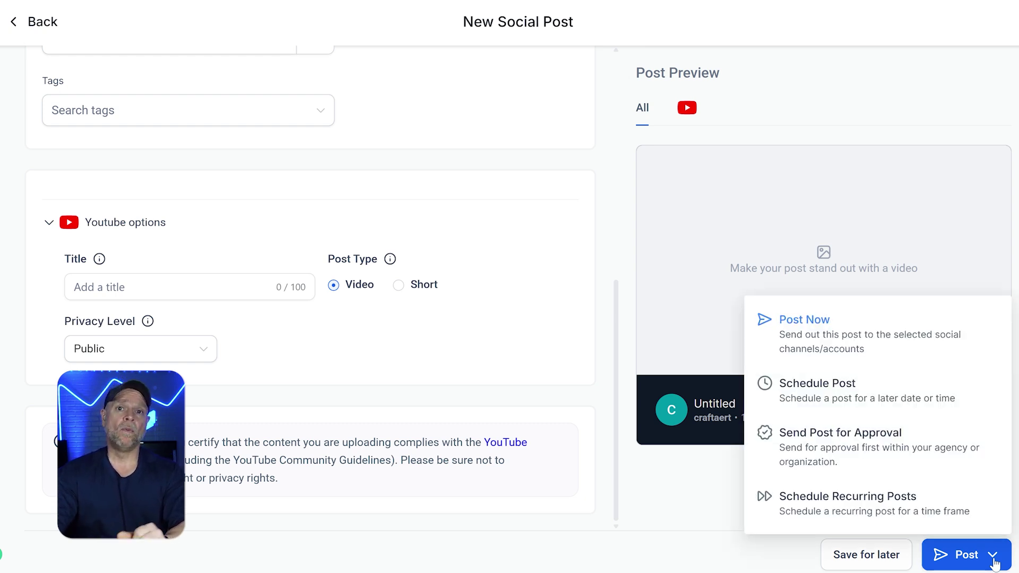